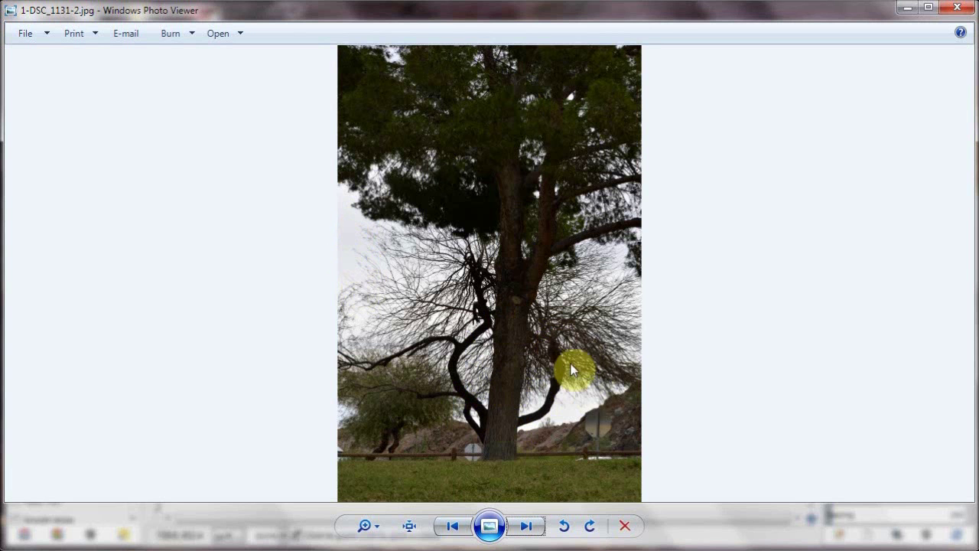
Step: Page past the black-and-white and sepia tree photos to the colour lake photo 4-DSC_1132-2.jpg
click(528, 527)
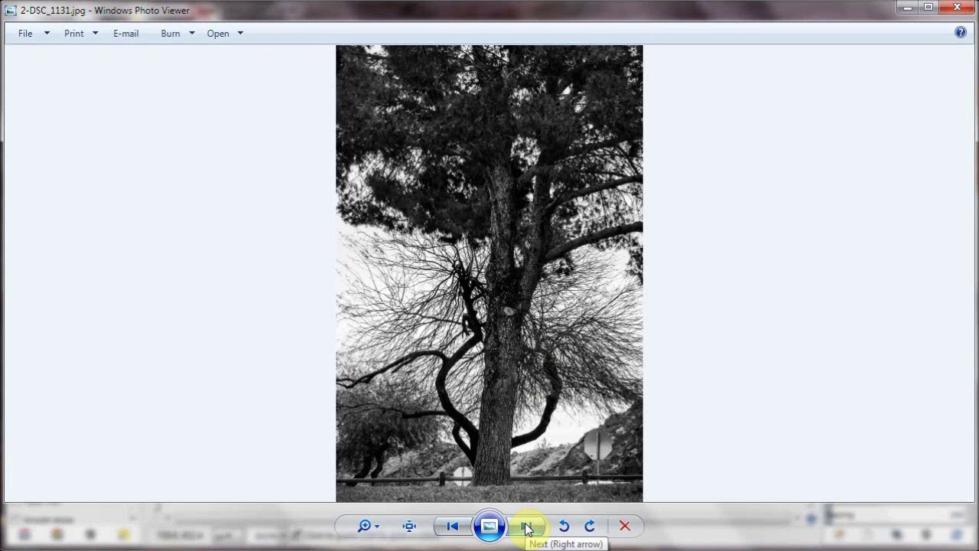
click(526, 528)
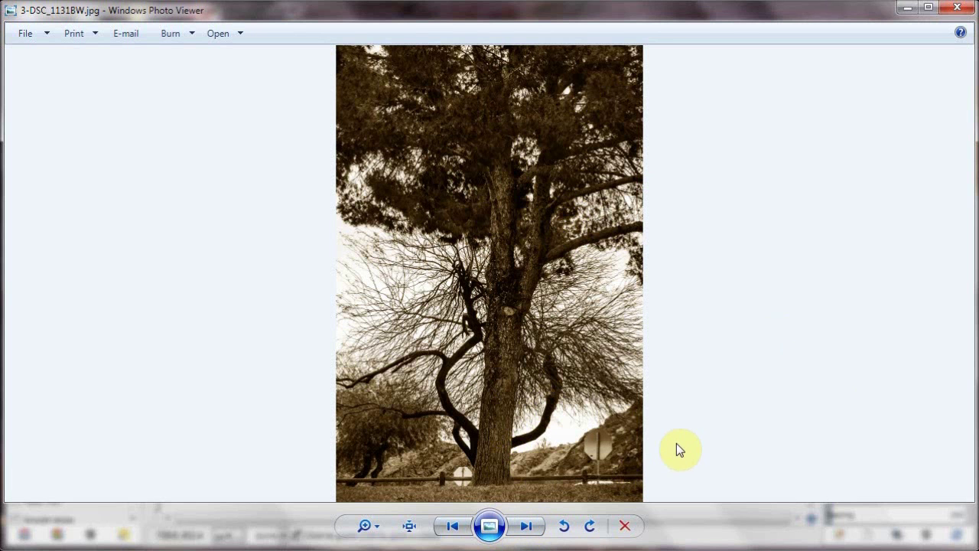
click(526, 527)
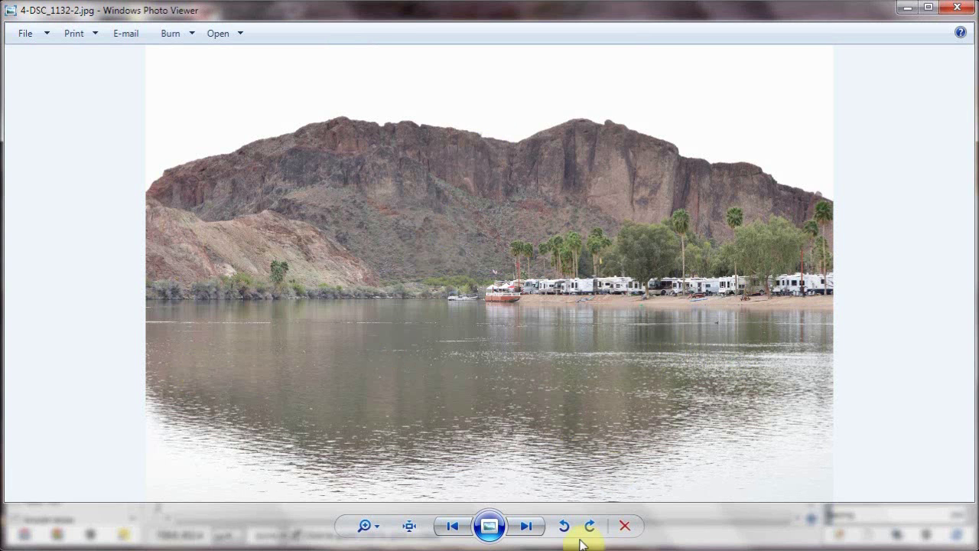
Step: Advance through 5-DSC_1132.jpg and 6-DSC_1132BW.jpg, the lake photo's black-and-white and sepia versions
click(527, 528)
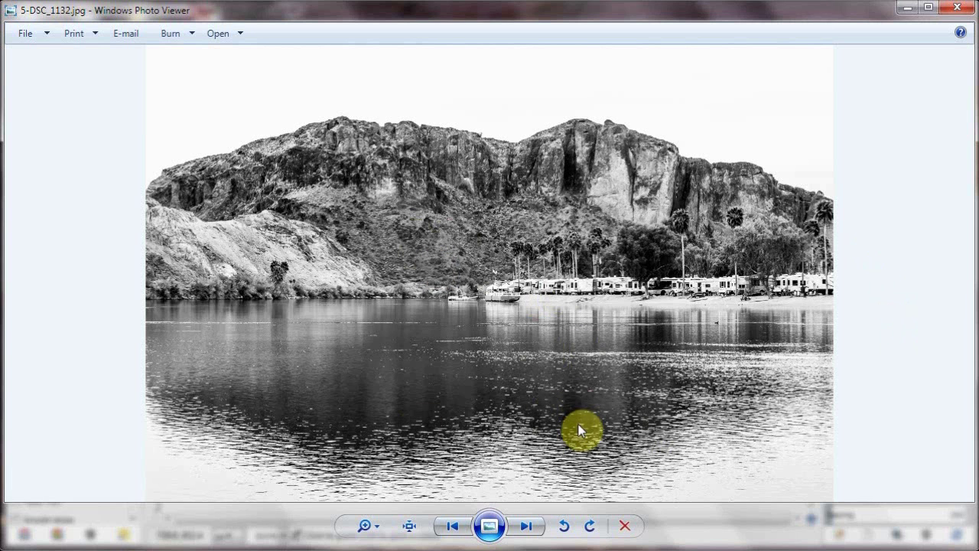
click(525, 528)
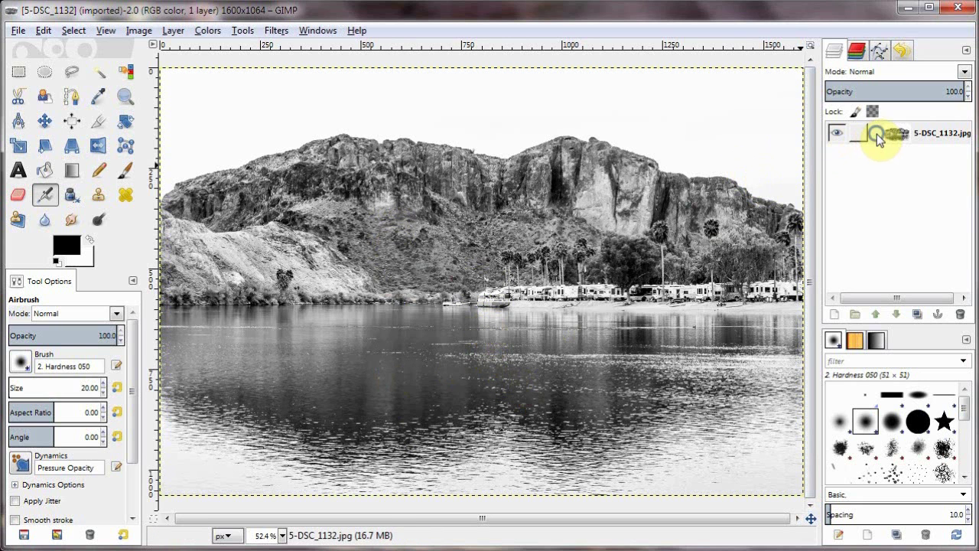
Step: Add an alpha channel to the 5-DSC_1132.jpg layer, duplicate it, and select the copy
right_click(877, 136)
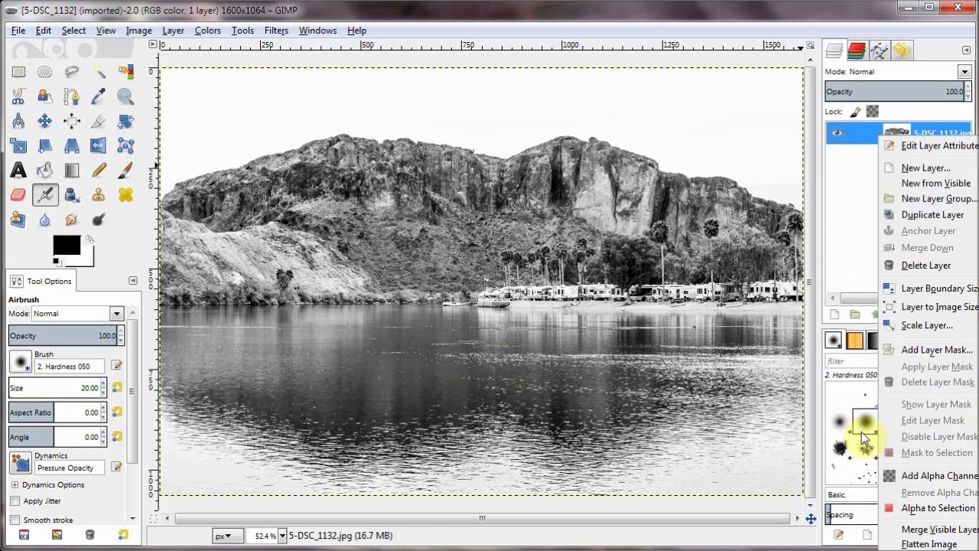
click(918, 478)
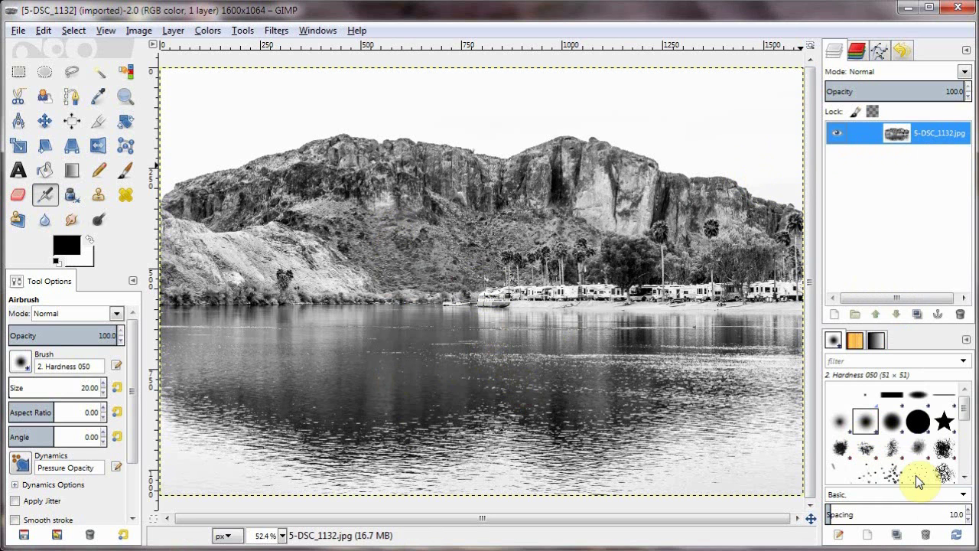
click(916, 316)
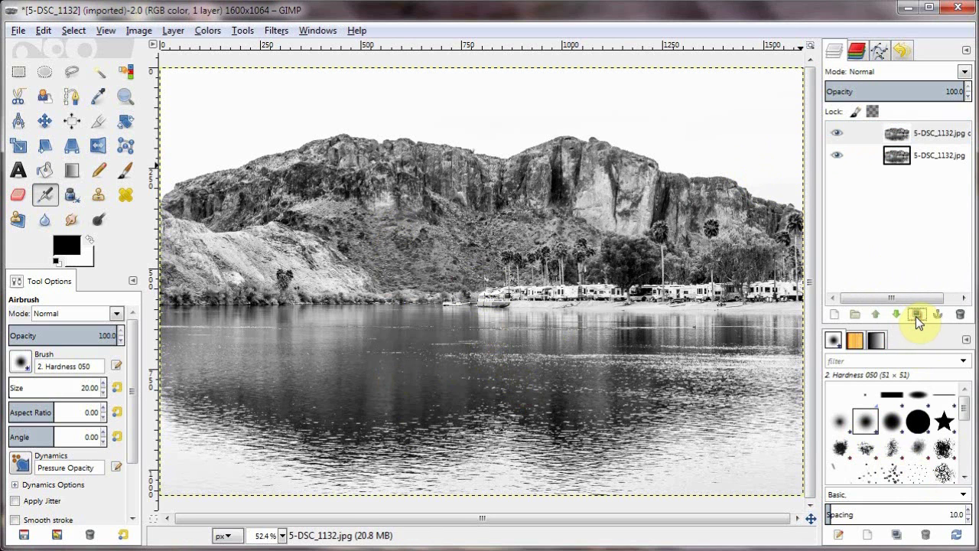
click(901, 134)
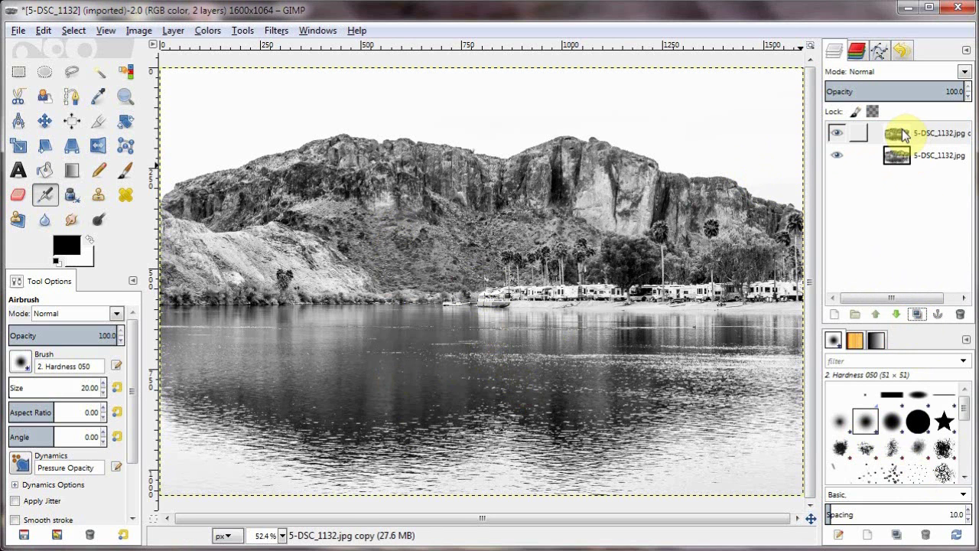
click(902, 134)
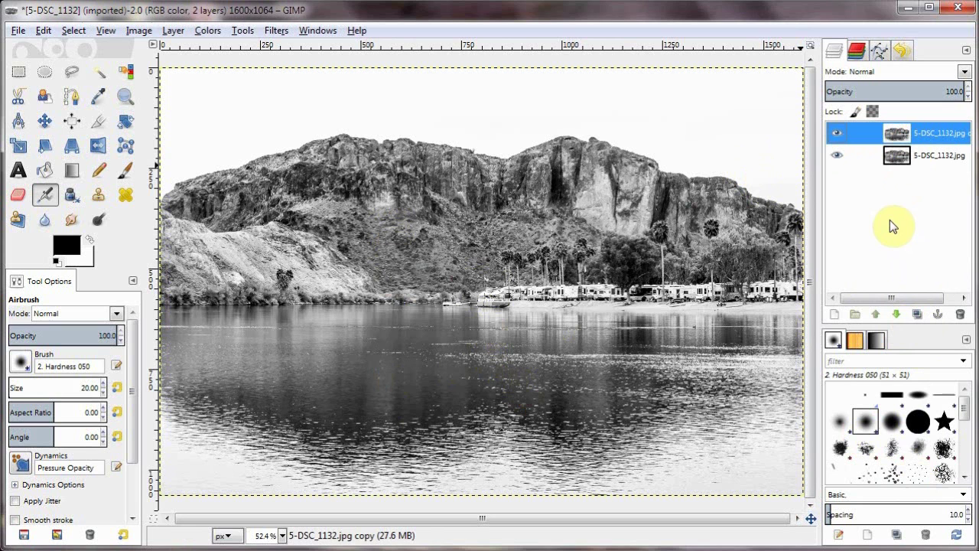
Step: Add a transparent layer on top and set the foreground colour to brown 6c470e
click(835, 320)
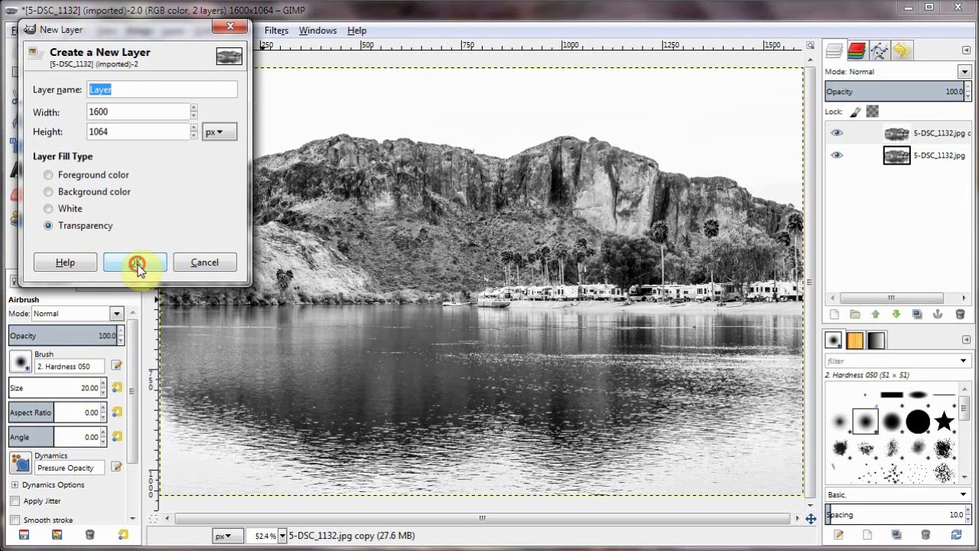
click(136, 264)
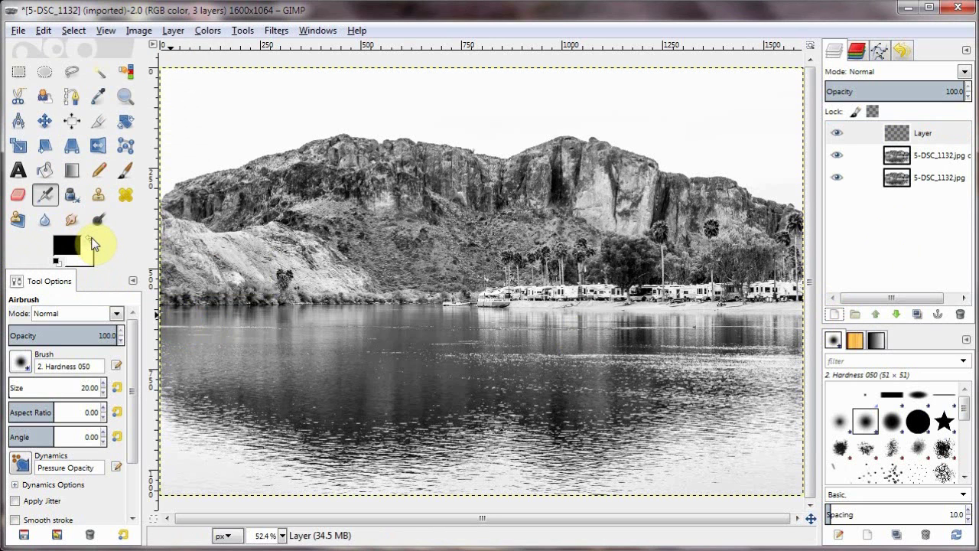
click(89, 239)
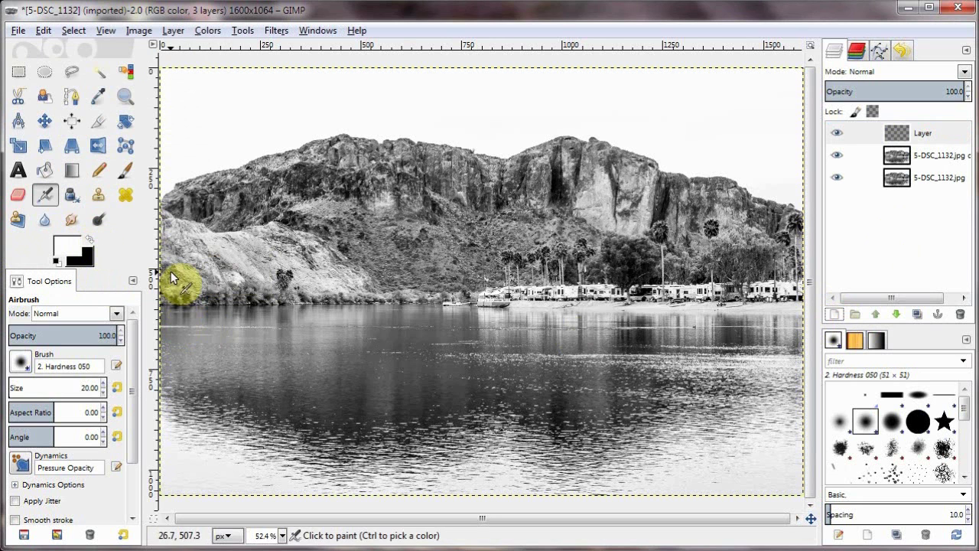
click(65, 248)
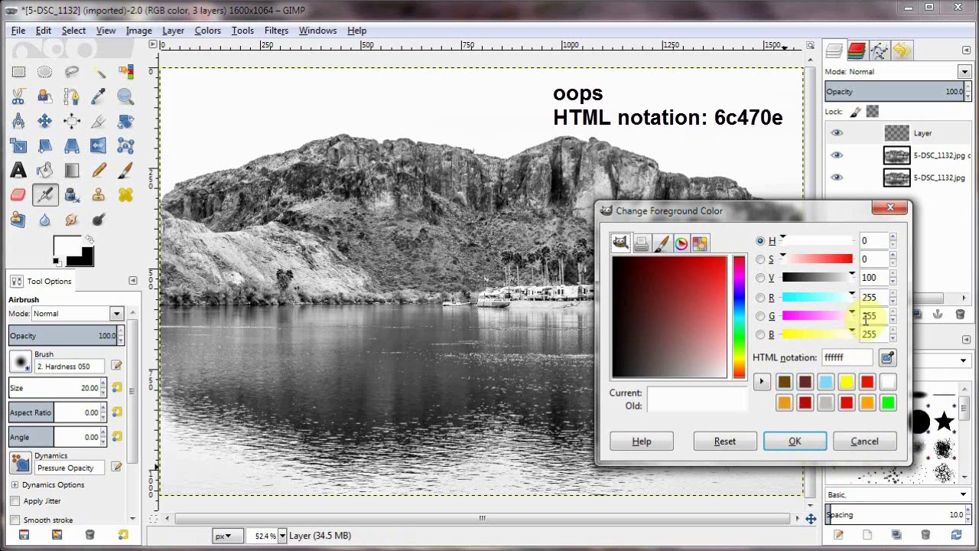
click(784, 383)
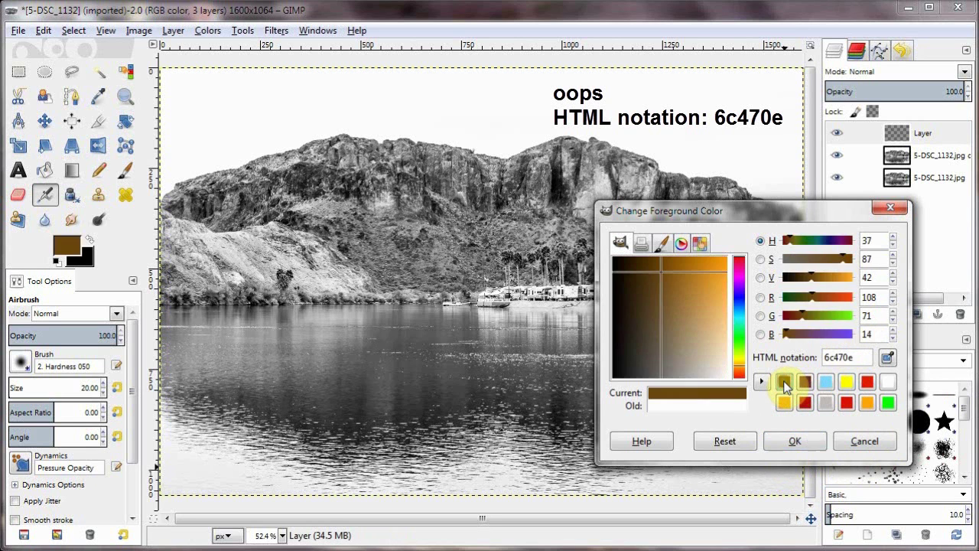
click(796, 444)
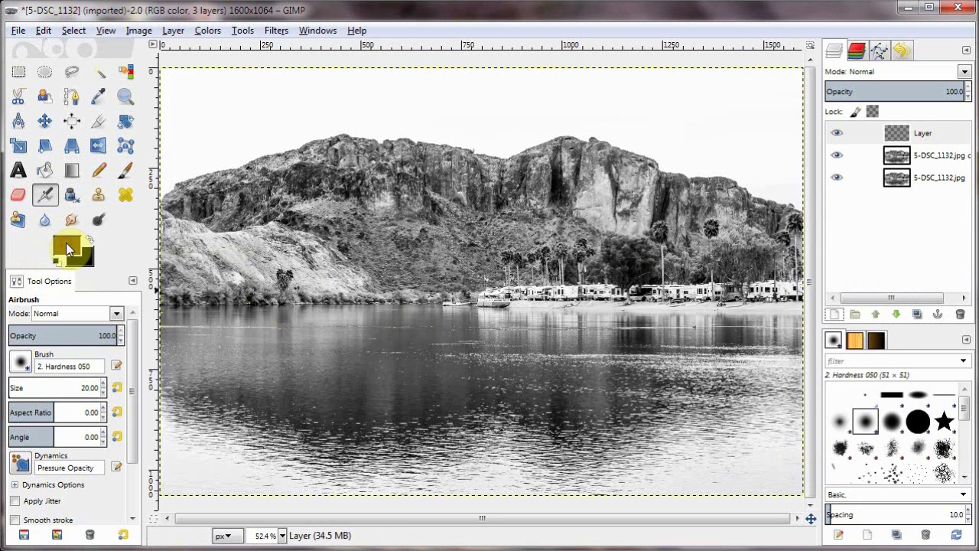
Step: Fill the new layer with the brown 6c470e and set its blend mode to Overlay
drag(65, 243, 470, 224)
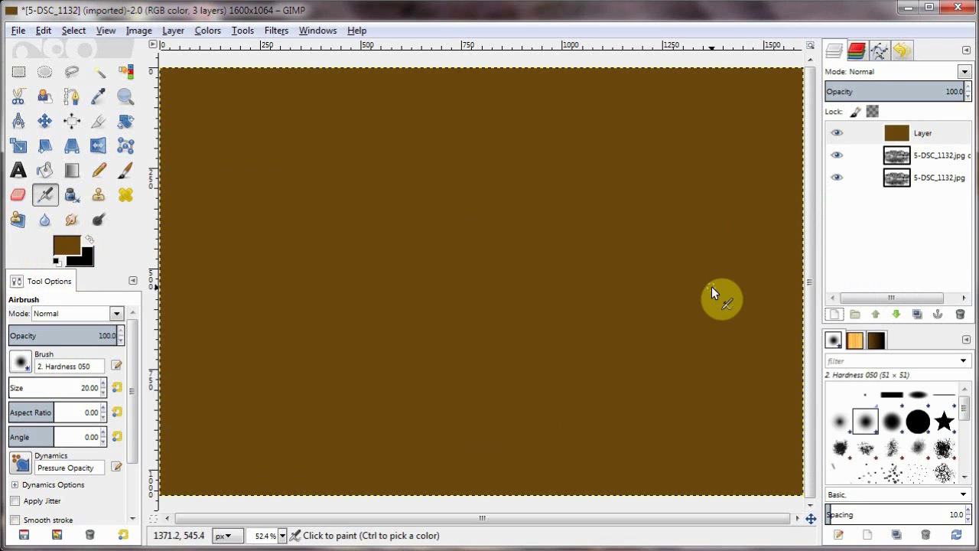
click(884, 72)
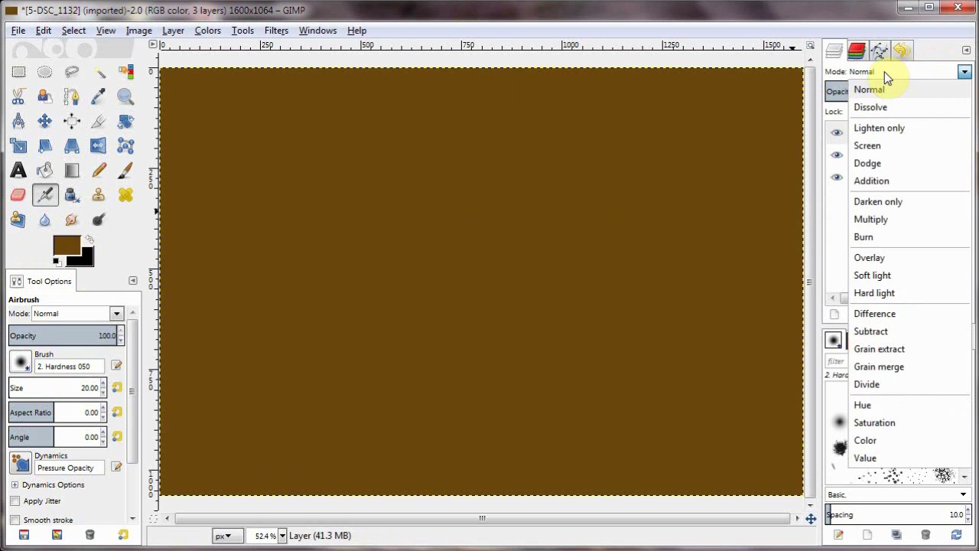
click(882, 259)
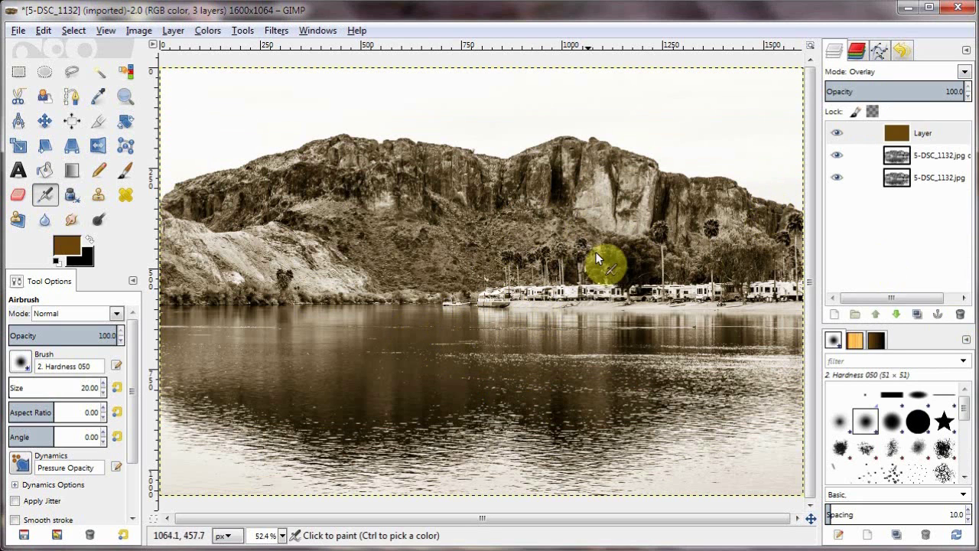
Step: Duplicate the brown Overlay layer and lower the copy's opacity to about 50.5
click(919, 316)
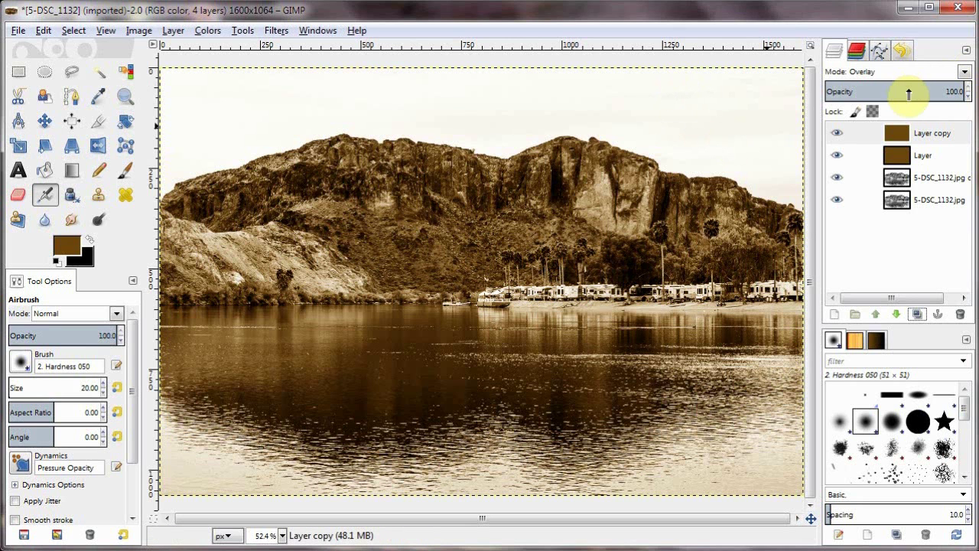
click(938, 89)
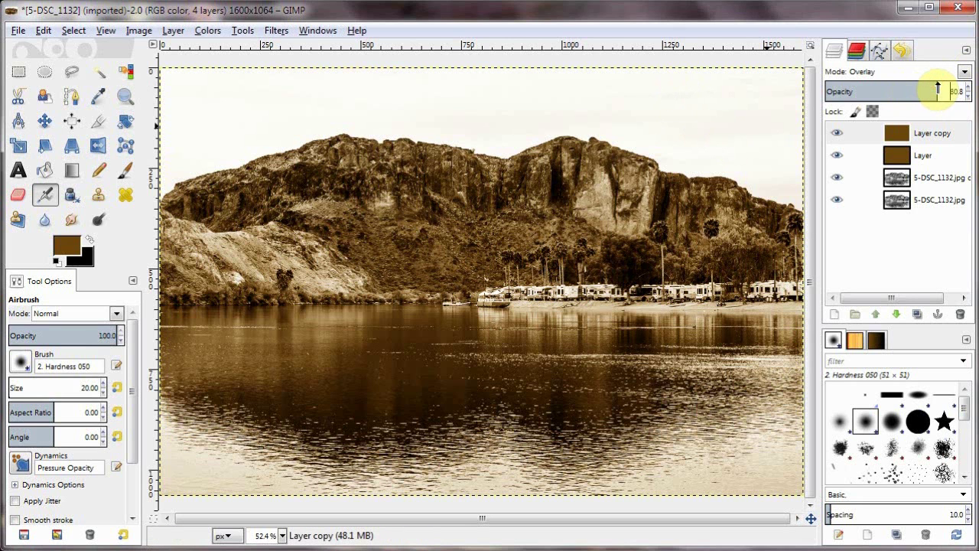
drag(937, 90, 900, 89)
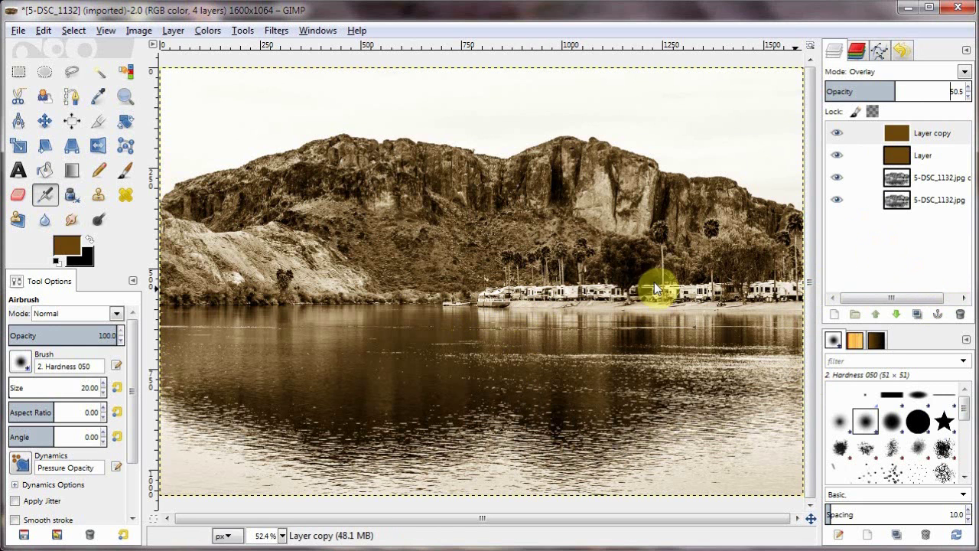
Step: Export the image as reflection.jpg with JPEG quality 100
click(16, 30)
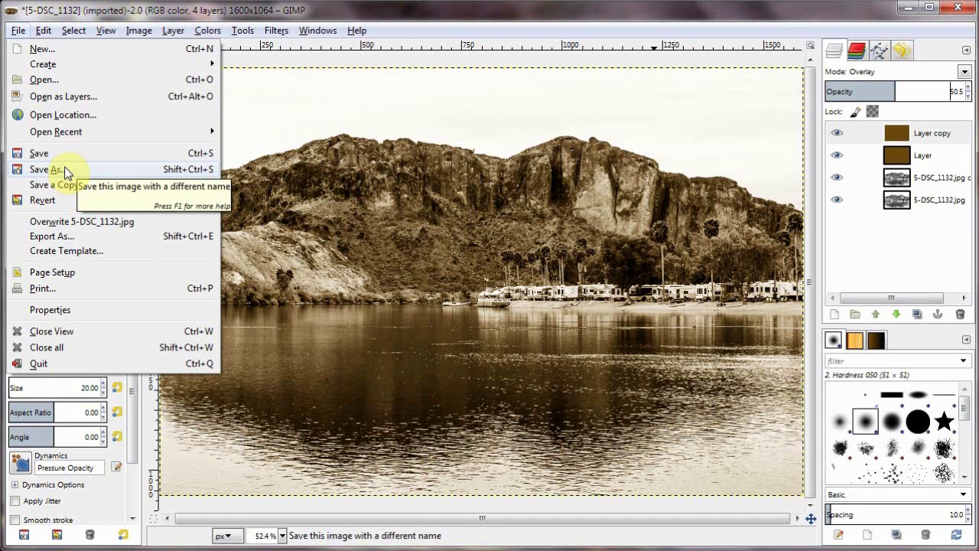
click(68, 237)
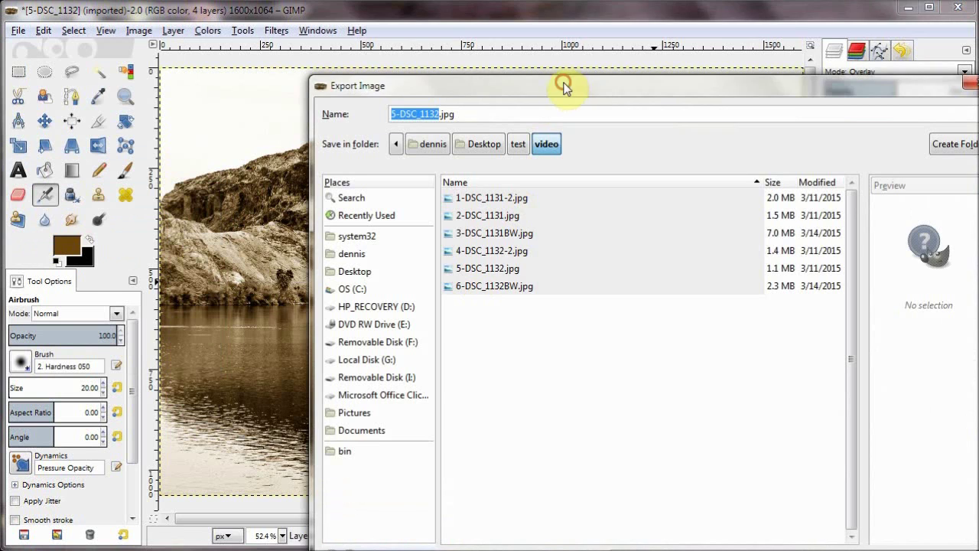
drag(564, 83, 498, 17)
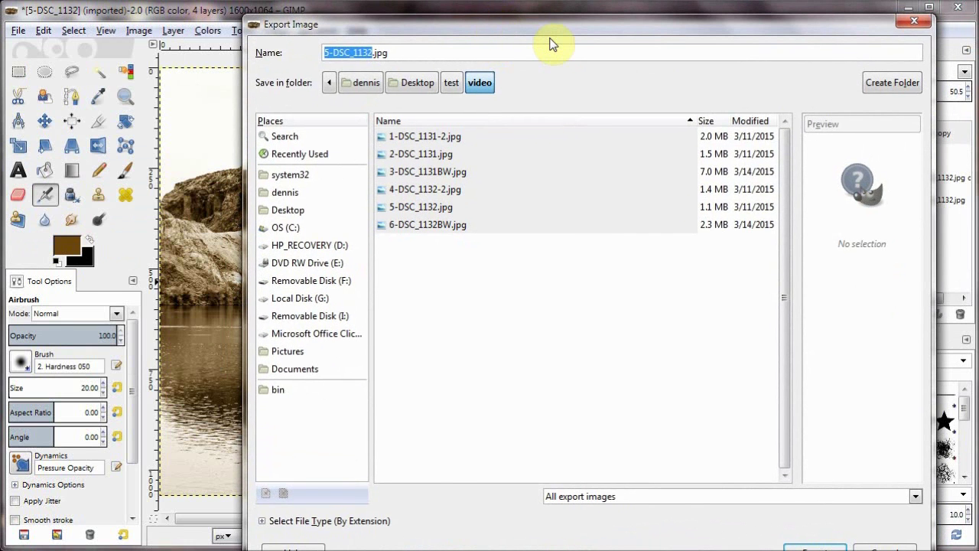
text(refl)
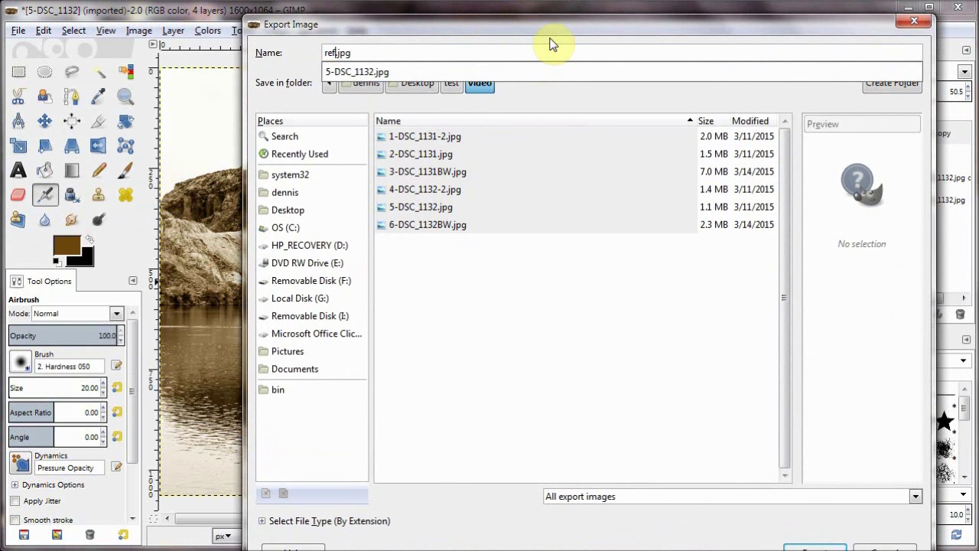
text(ection)
key(Return)
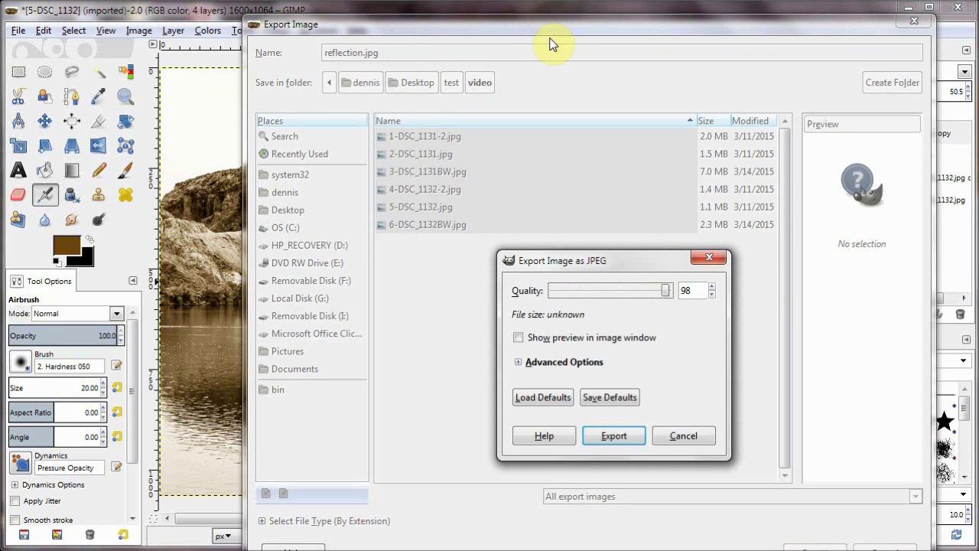
drag(622, 269, 539, 116)
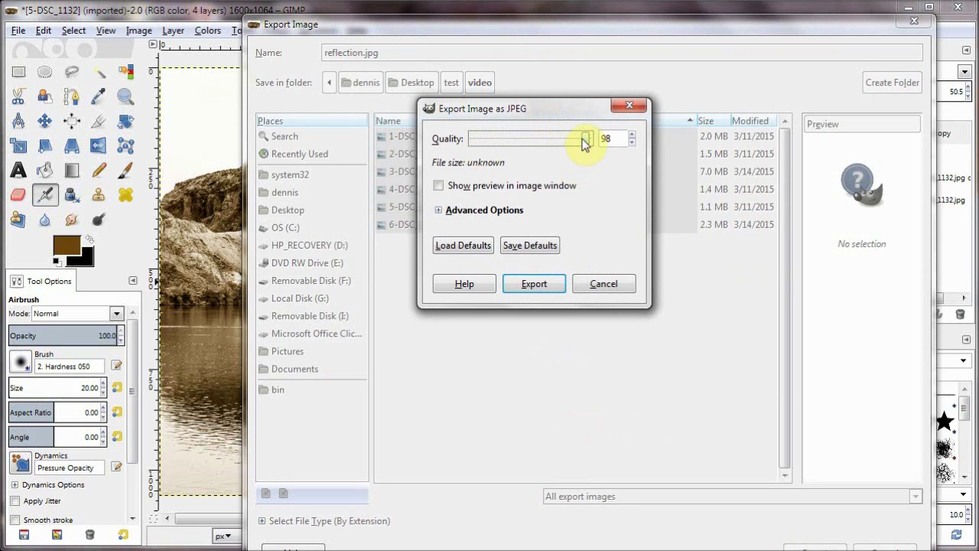
drag(586, 139, 622, 142)
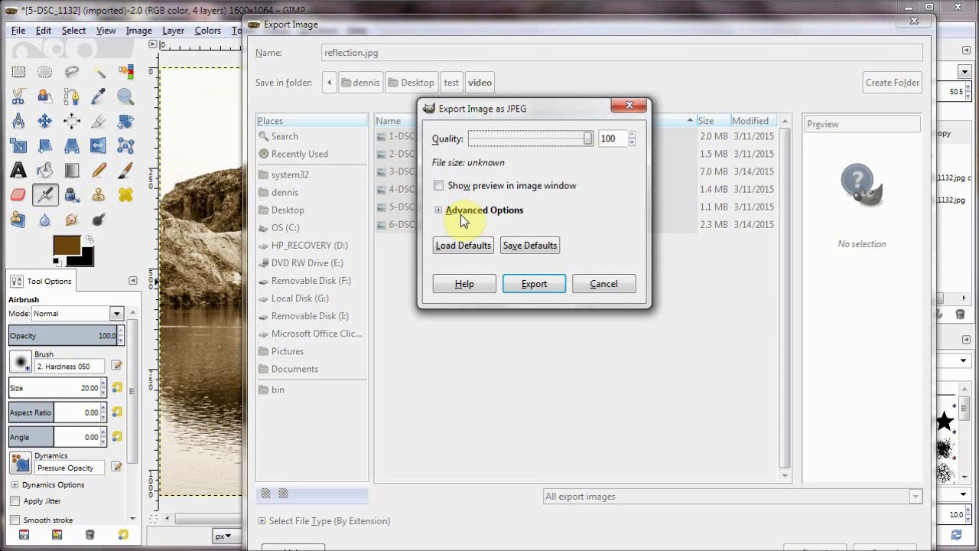
click(537, 284)
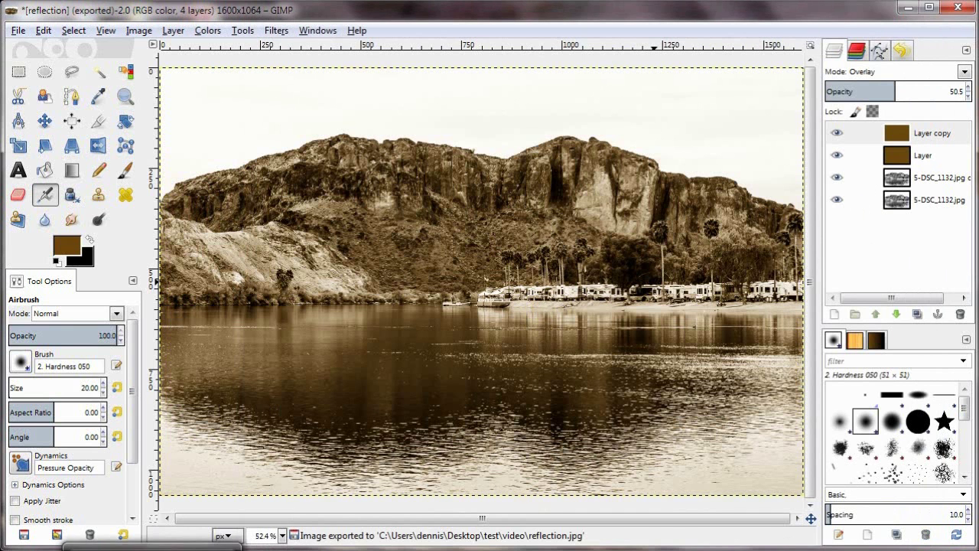
Step: In Explorer, open reflection.jpg with Windows Photo Viewer
key(alt+Tab)
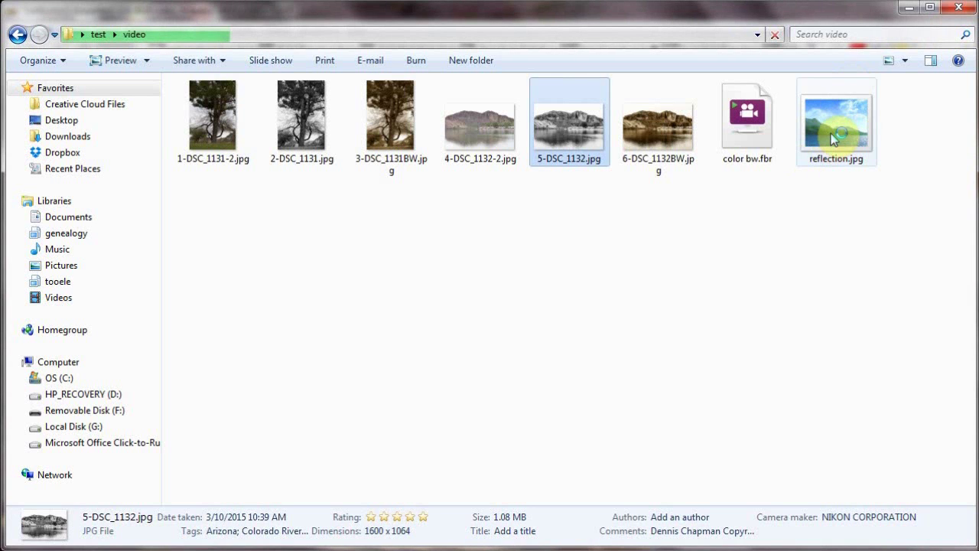
mouse_move(830, 144)
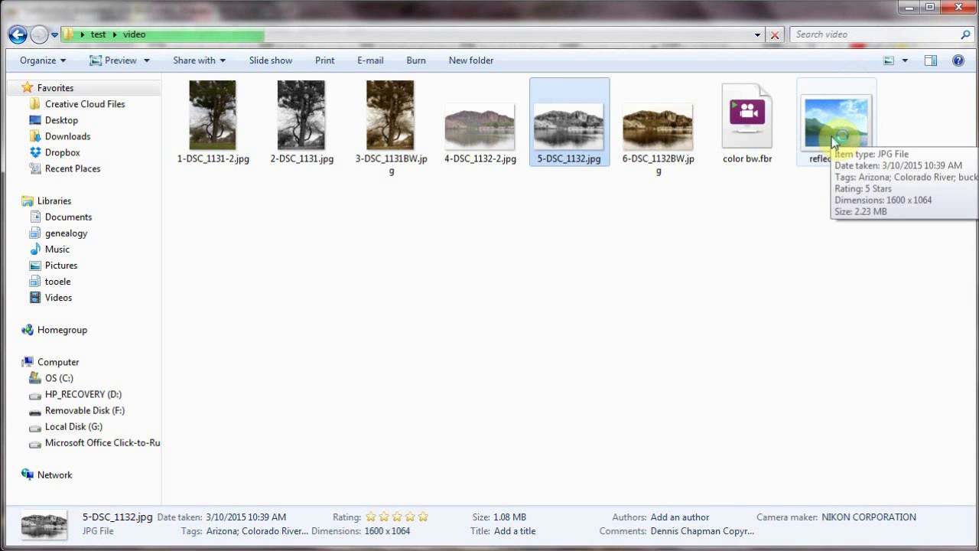
double_click(833, 141)
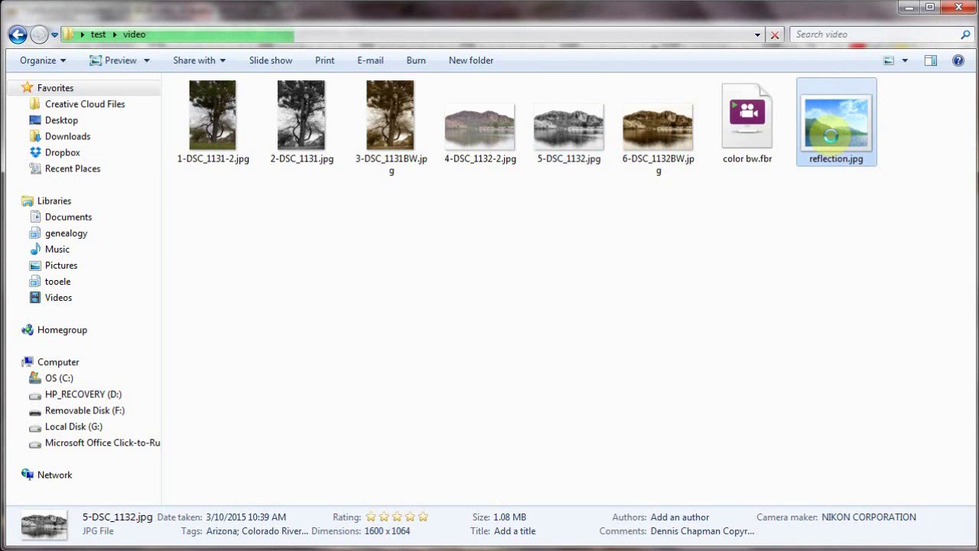
right_click(832, 137)
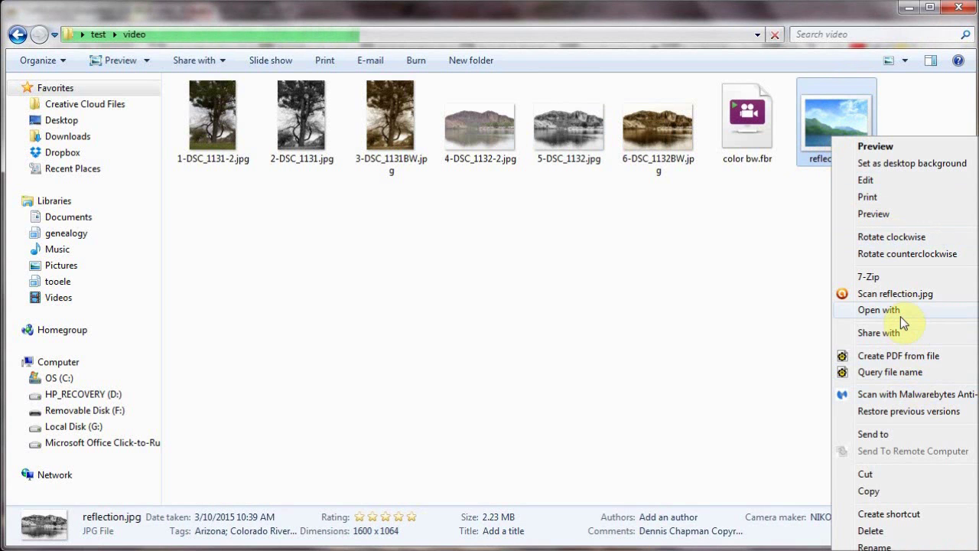
mouse_move(901, 317)
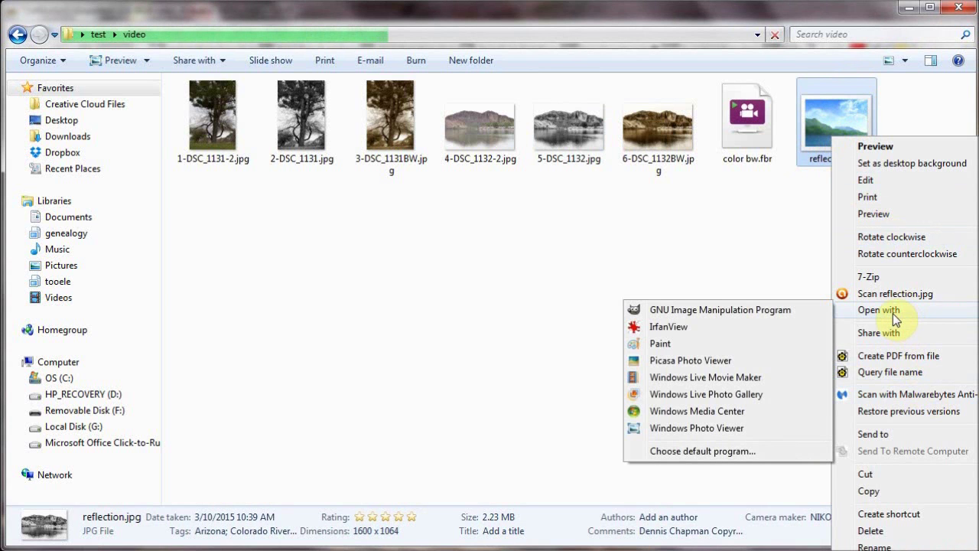
click(686, 433)
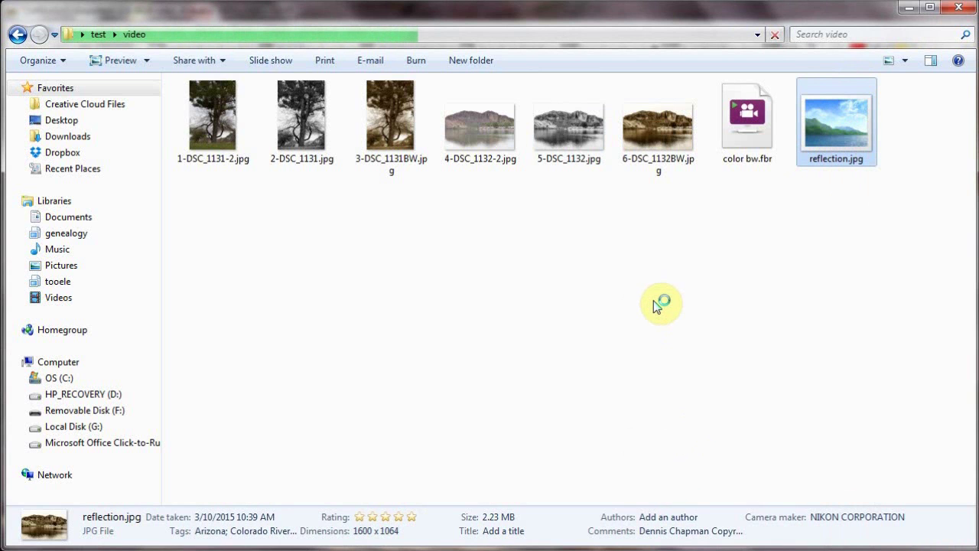